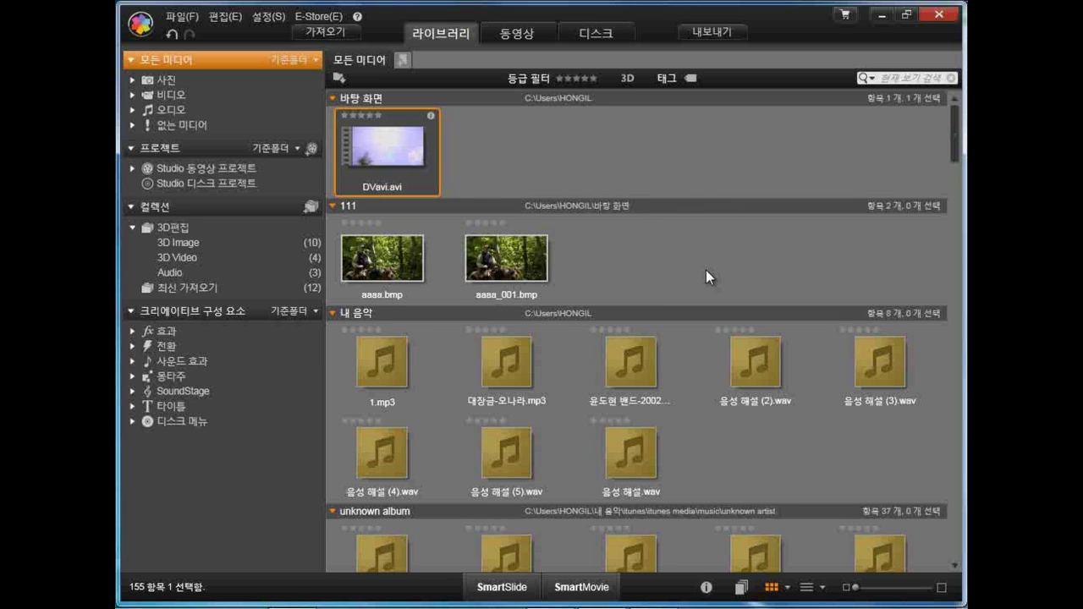
Browse the photo category and the first C: drive under it in the library, and return to all media.
{"action": "left_click", "coordinate": [175, 79]}
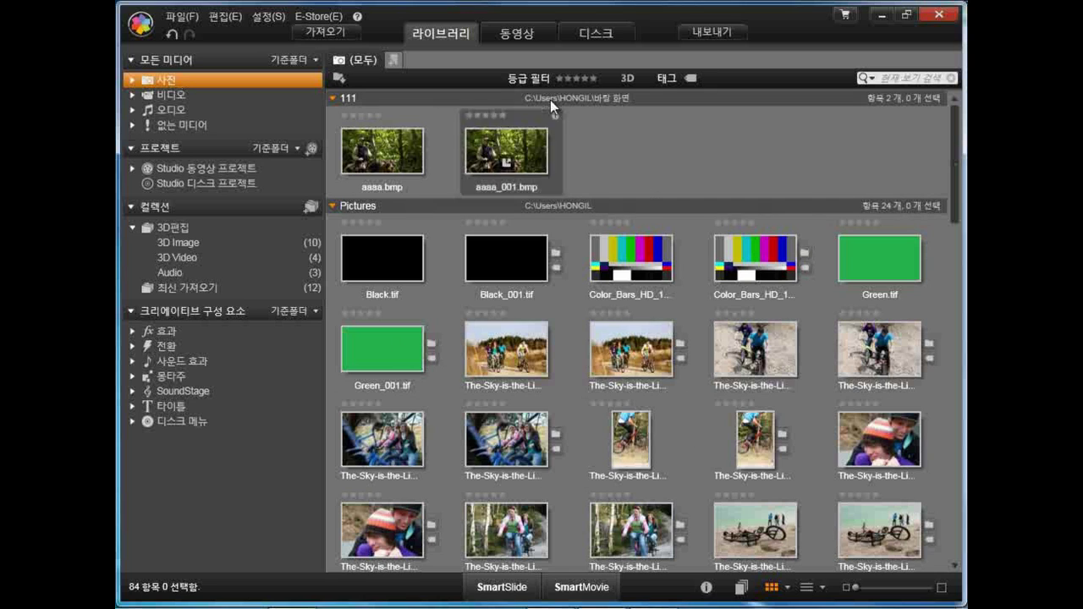
{"action": "double_click", "coordinate": [169, 79]}
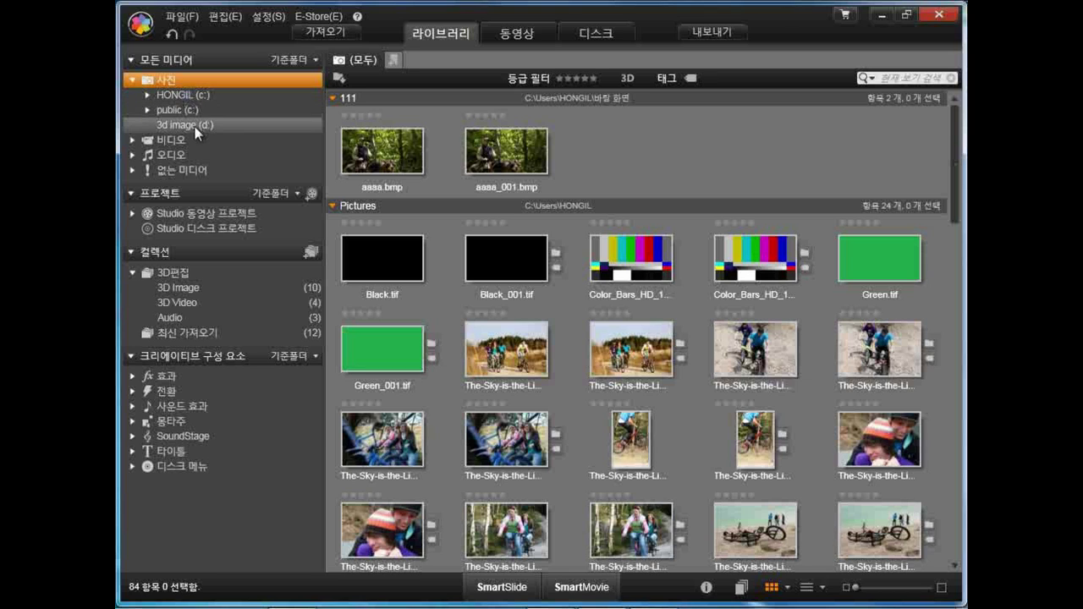
{"action": "left_click", "coordinate": [181, 94]}
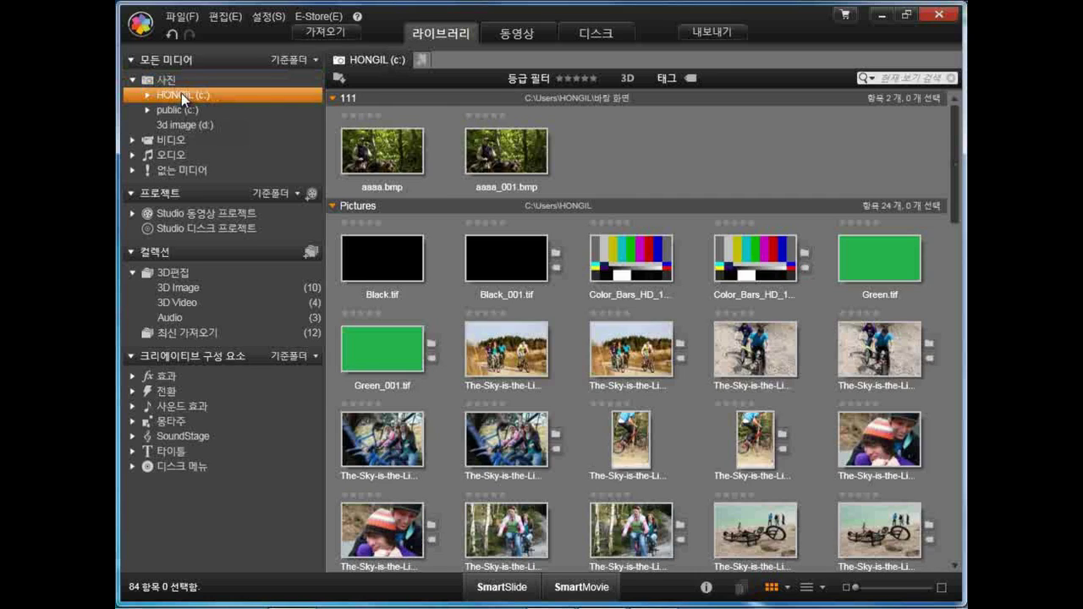
{"action": "left_click", "coordinate": [201, 61]}
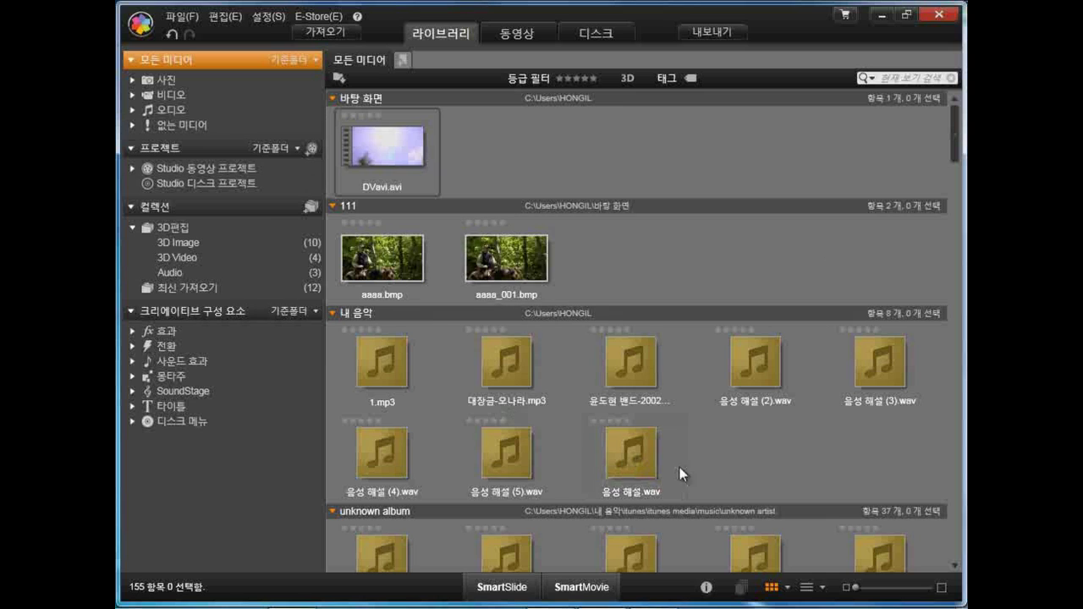
Browse the creative element categories: effects, transitions, sound effects, montage, SoundStage, titles and disc menus.
{"action": "left_click", "coordinate": [148, 332]}
{"action": "left_click", "coordinate": [152, 346]}
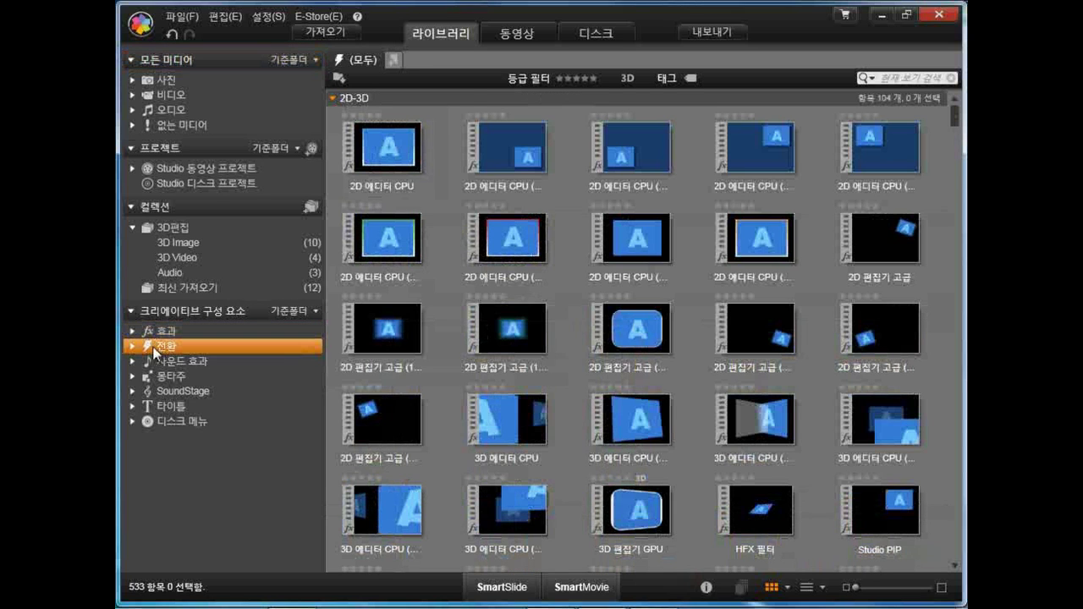
{"action": "left_click", "coordinate": [160, 364]}
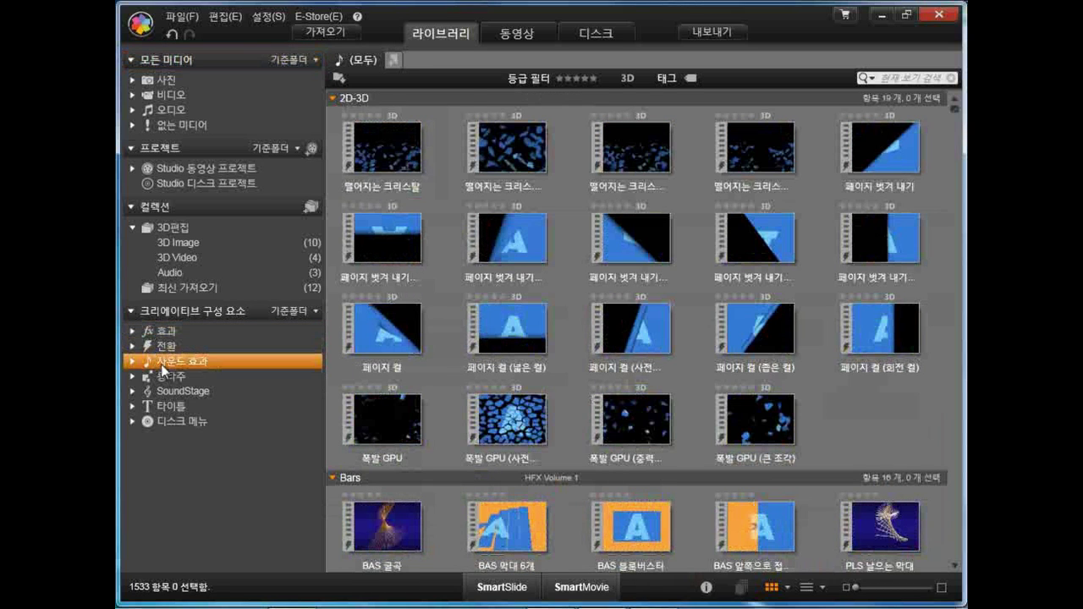
{"action": "left_click", "coordinate": [178, 379]}
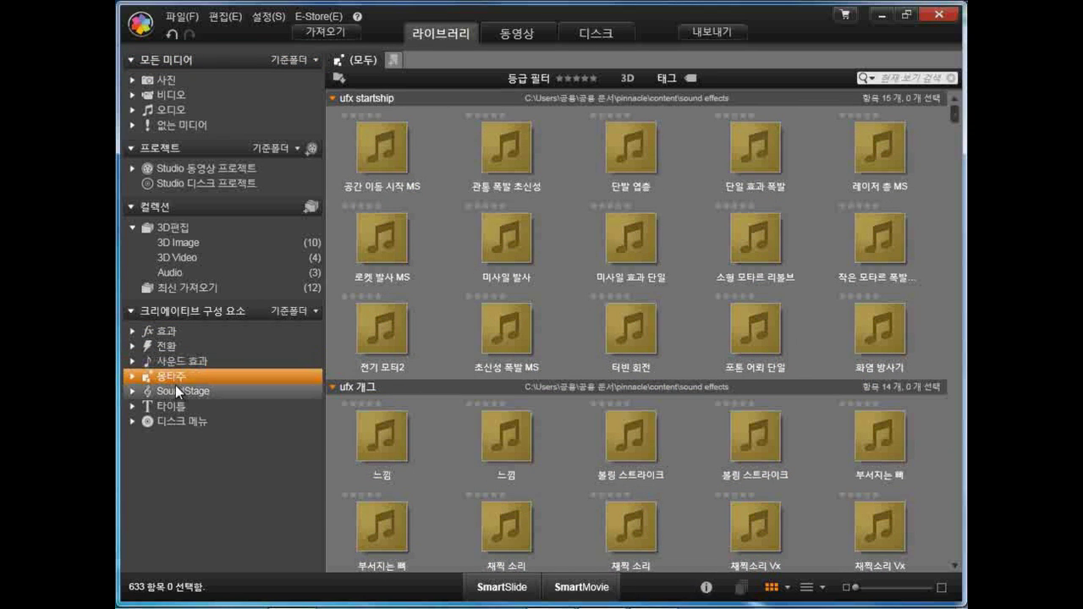
{"action": "left_click", "coordinate": [235, 390]}
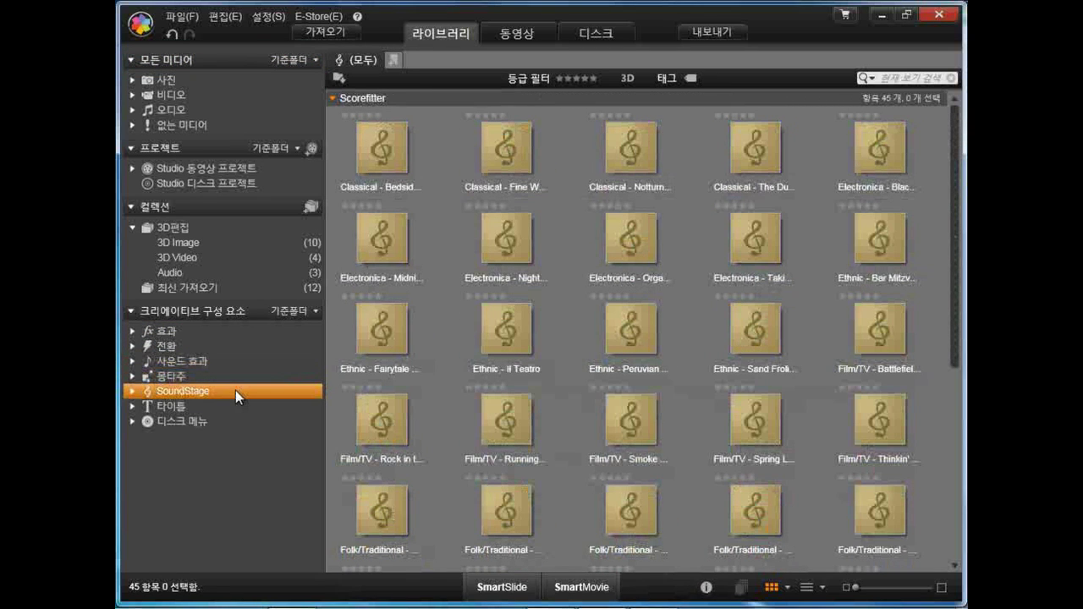
{"action": "left_click", "coordinate": [156, 347]}
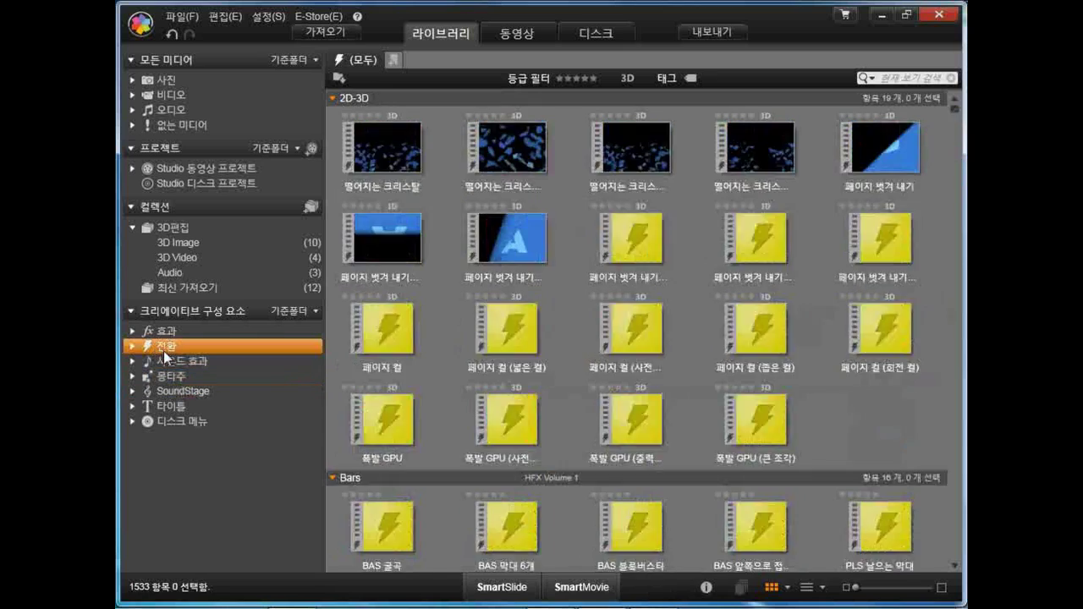
{"action": "left_click", "coordinate": [177, 410]}
{"action": "left_click", "coordinate": [196, 424]}
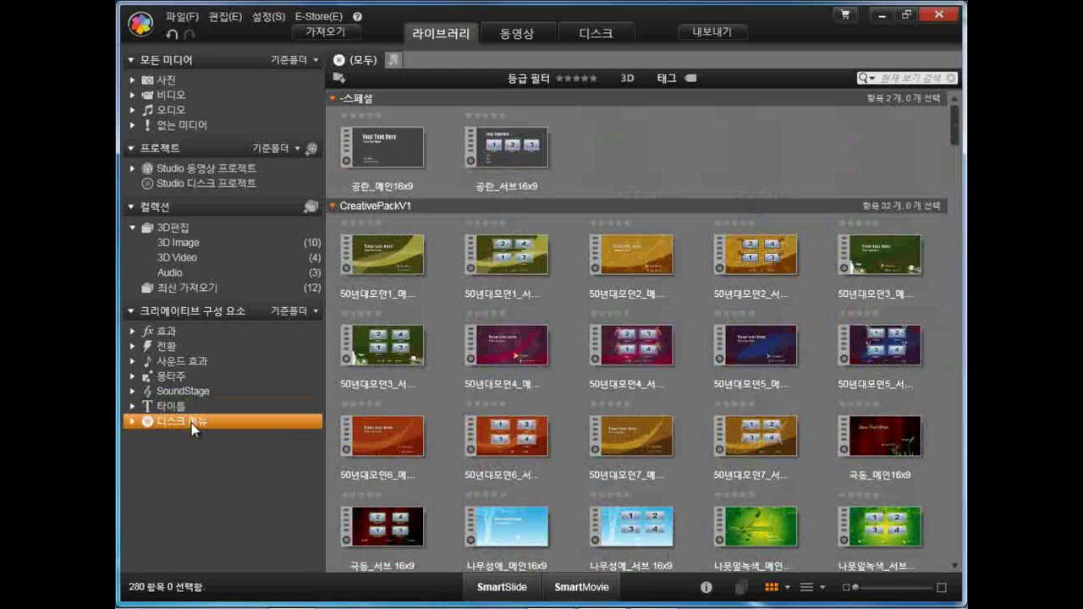
Expand the disc menu category and view its -스페셜 and CreativePackV1 groups.
{"action": "left_click", "coordinate": [132, 421]}
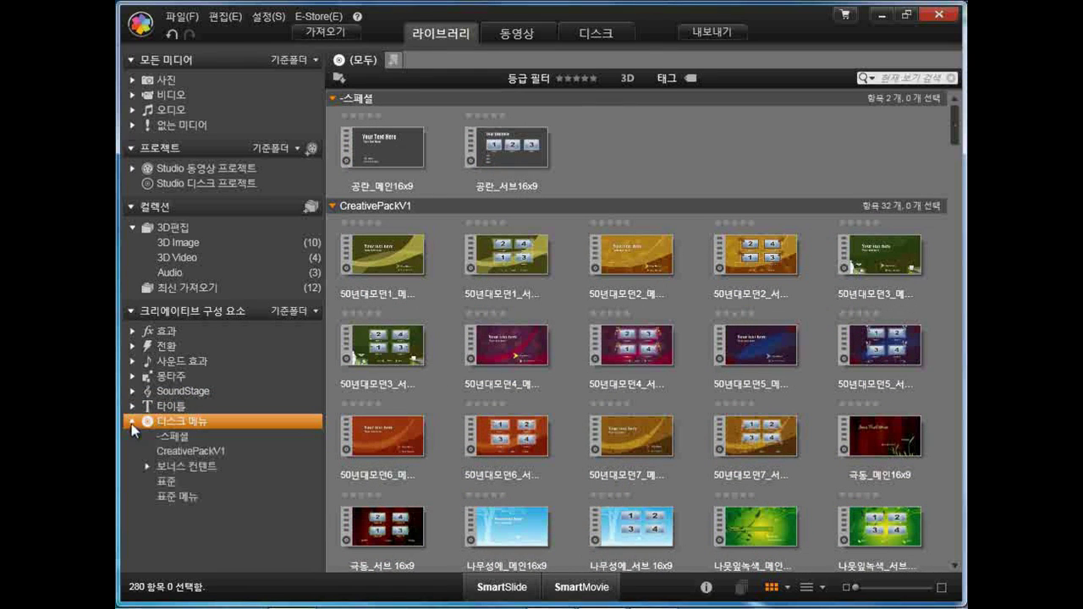
{"action": "left_click", "coordinate": [187, 439]}
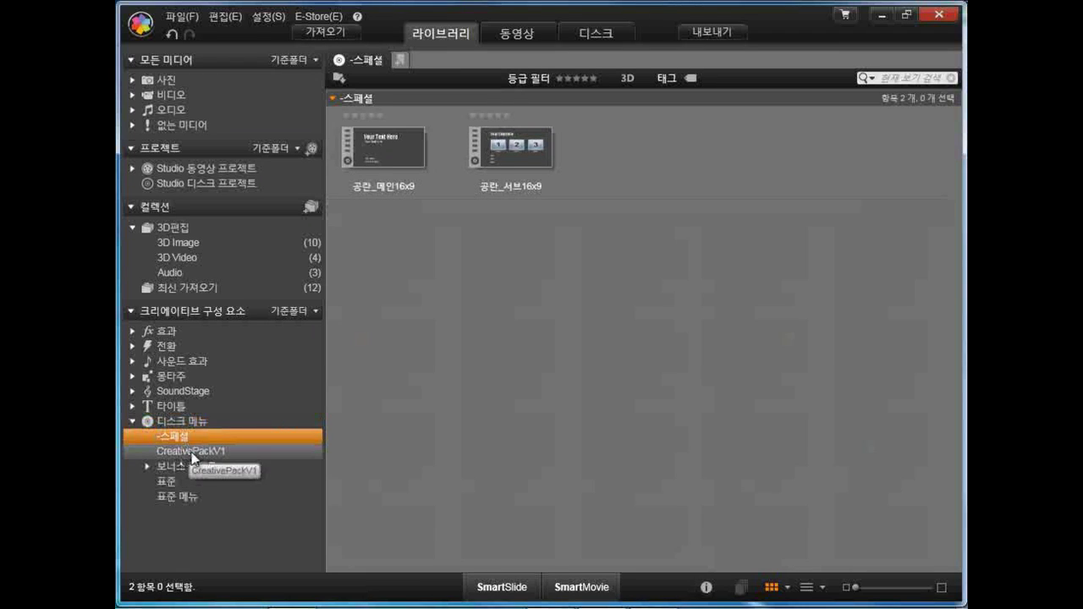
{"action": "left_click", "coordinate": [180, 450]}
Expand the title category, view its proDAD and -스페셜 groups, and return to all media.
{"action": "left_click", "coordinate": [132, 406]}
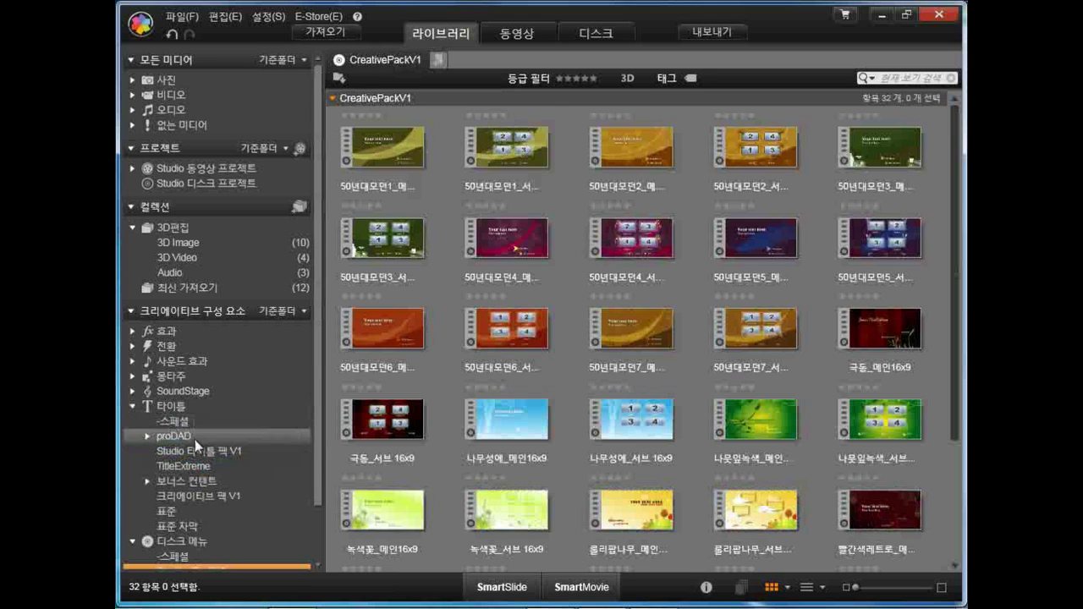
{"action": "left_click", "coordinate": [194, 439]}
{"action": "left_click", "coordinate": [185, 422]}
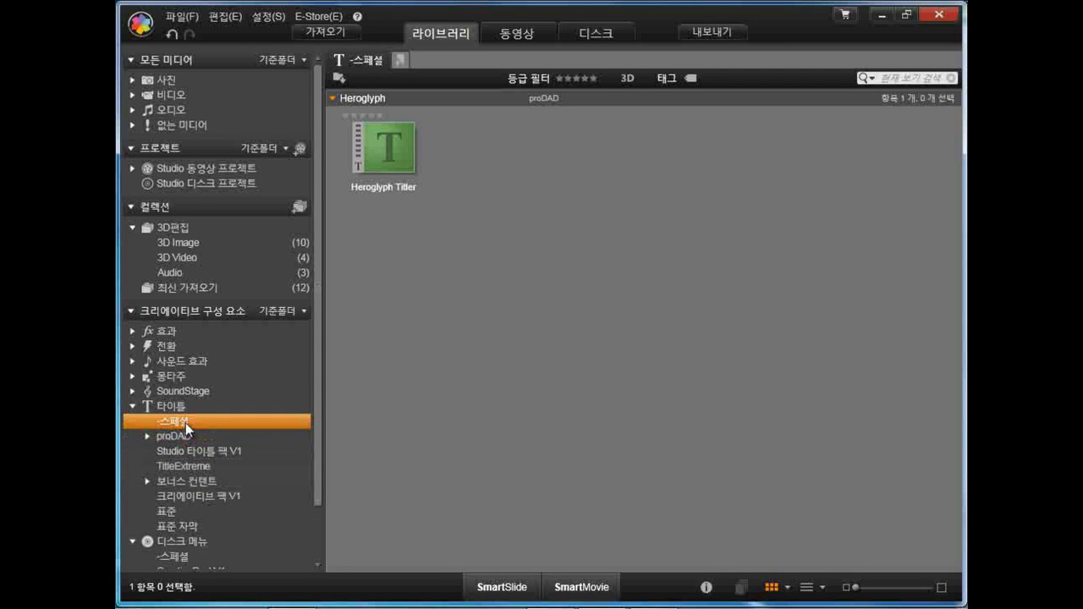
{"action": "left_click", "coordinate": [165, 60]}
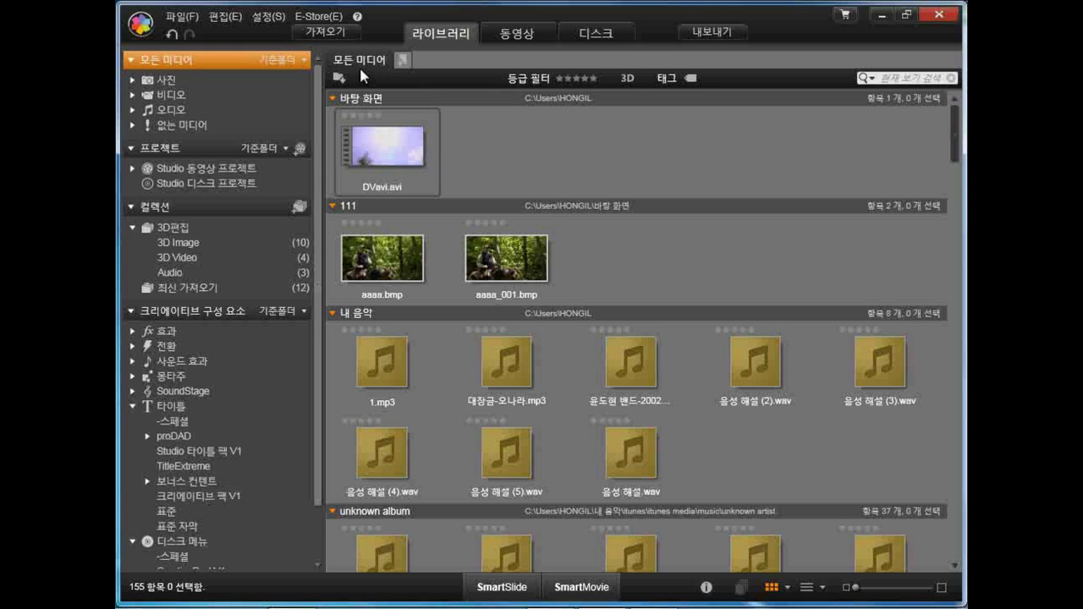
Add a second library tab and show the 3D편집 collection in it.
{"action": "left_click", "coordinate": [402, 62]}
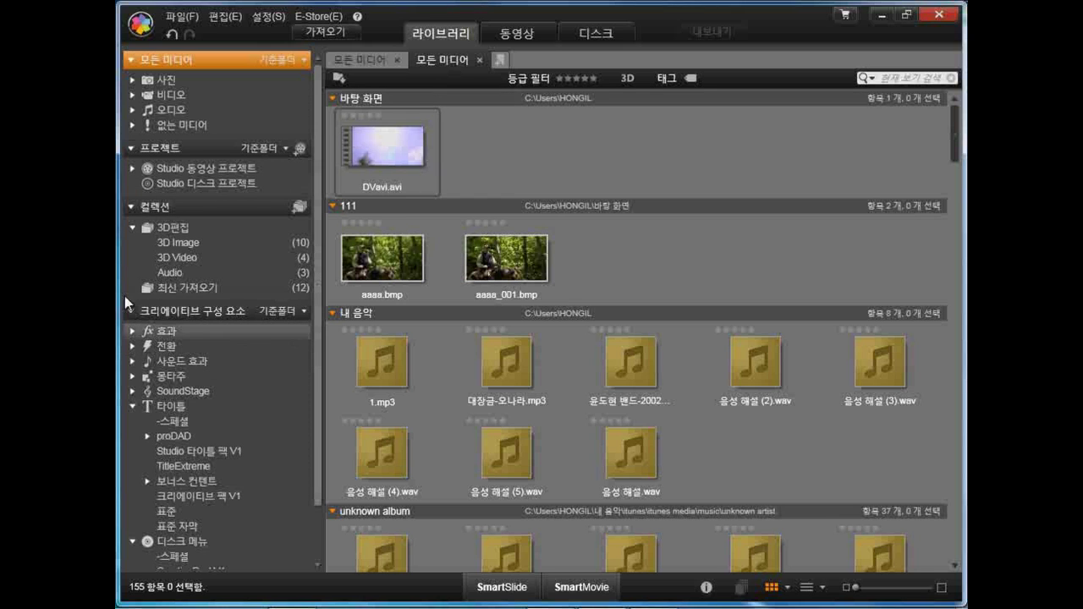
{"action": "left_click", "coordinate": [186, 227]}
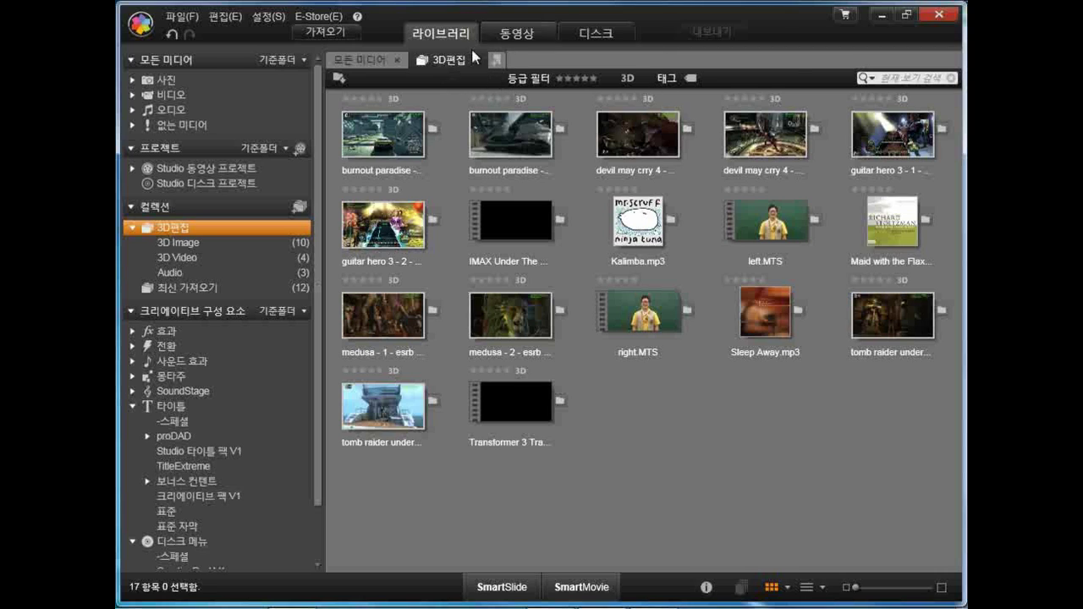
Add a third library tab, view the 2D-3D transitions in it, and return it to all media.
{"action": "left_click", "coordinate": [498, 61]}
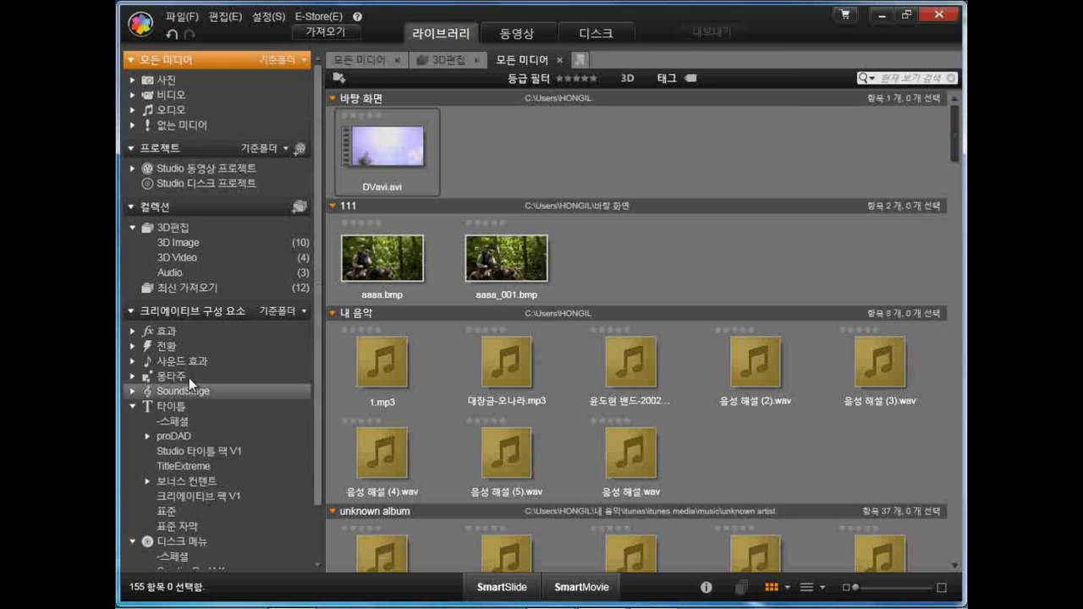
{"action": "mouse_move", "coordinate": [183, 332]}
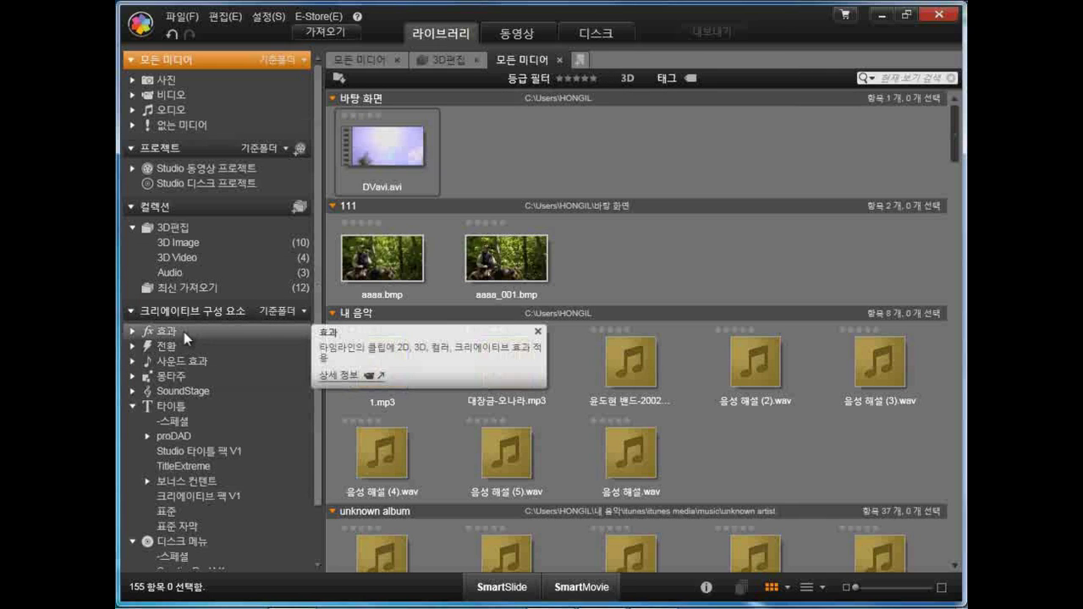
{"action": "left_click", "coordinate": [133, 347]}
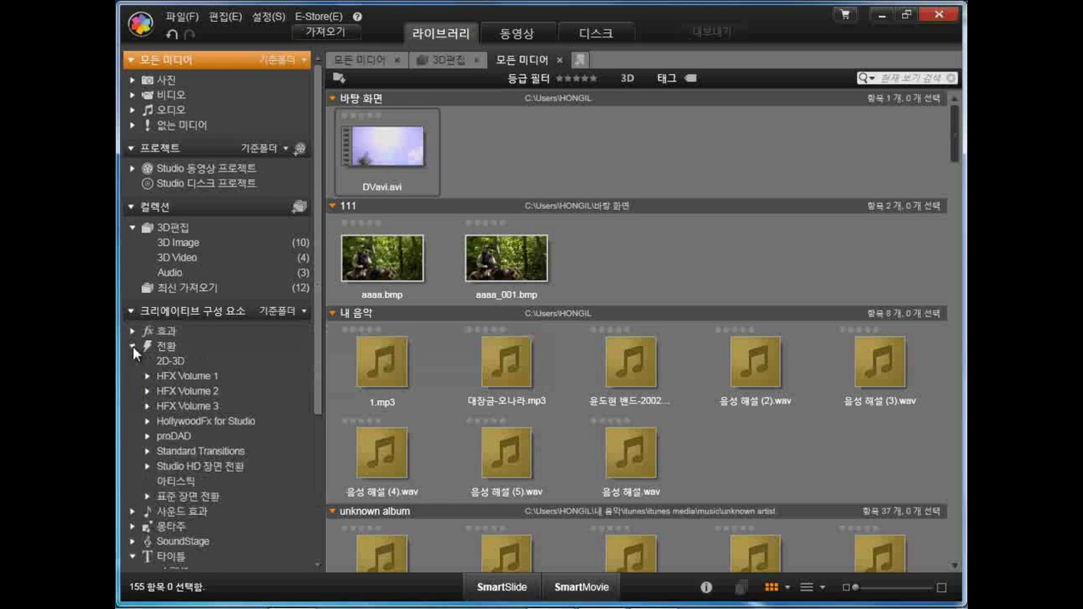
{"action": "left_click", "coordinate": [174, 361]}
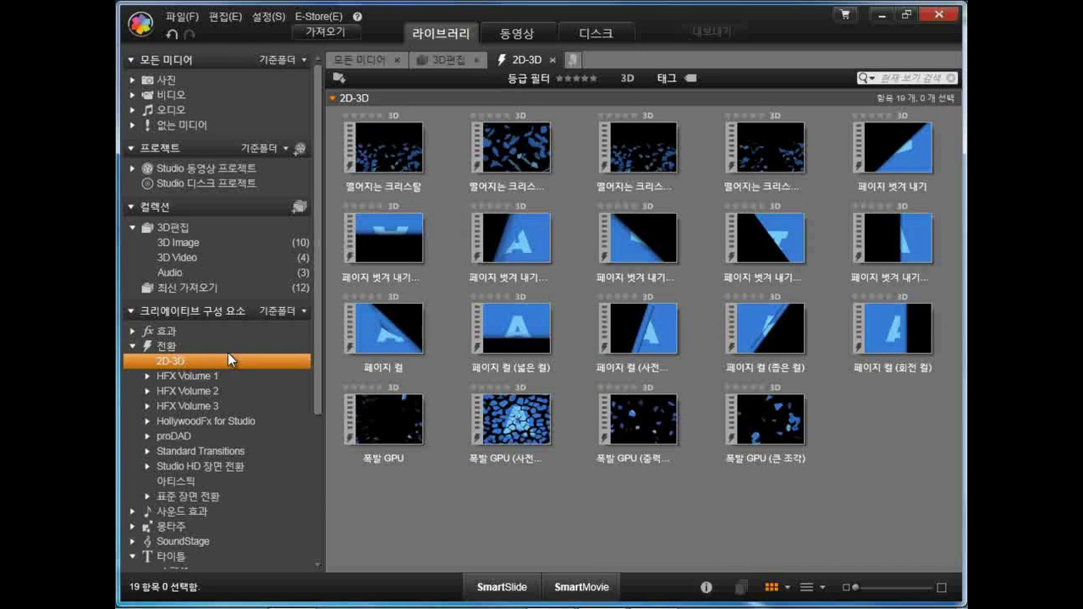
{"action": "mouse_move", "coordinate": [755, 311]}
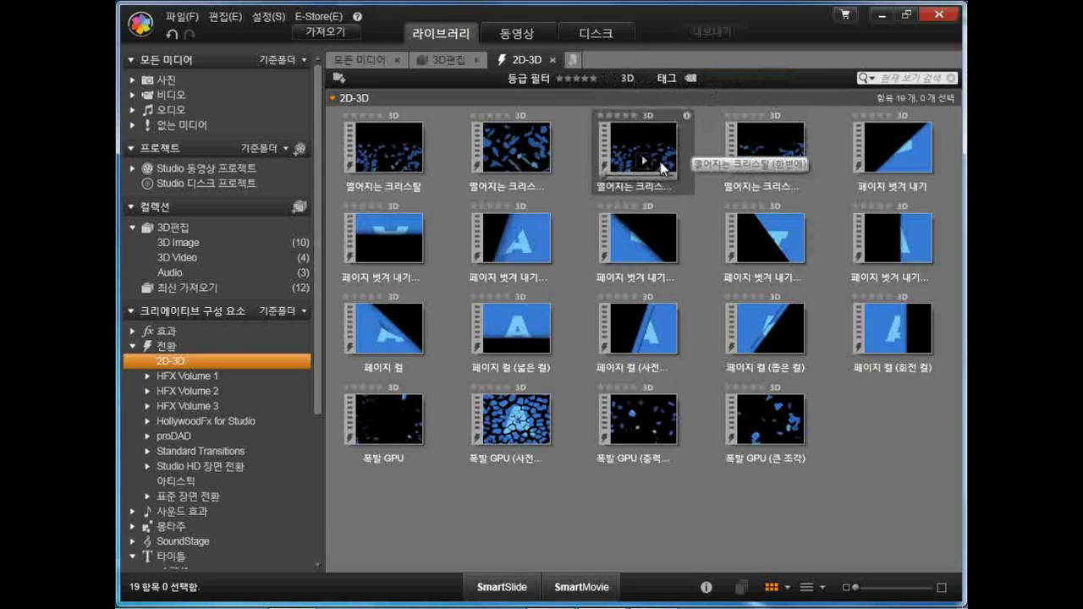
{"action": "left_click", "coordinate": [552, 60]}
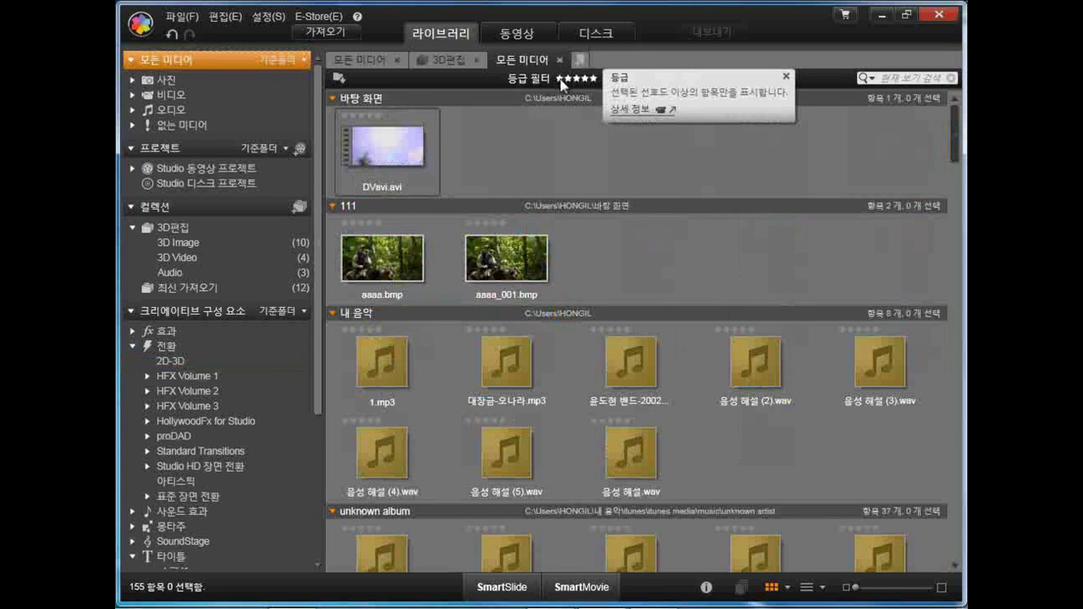
Filter all media by rating, raising the minimum from one to four stars, and clear the filter.
{"action": "left_click", "coordinate": [561, 80]}
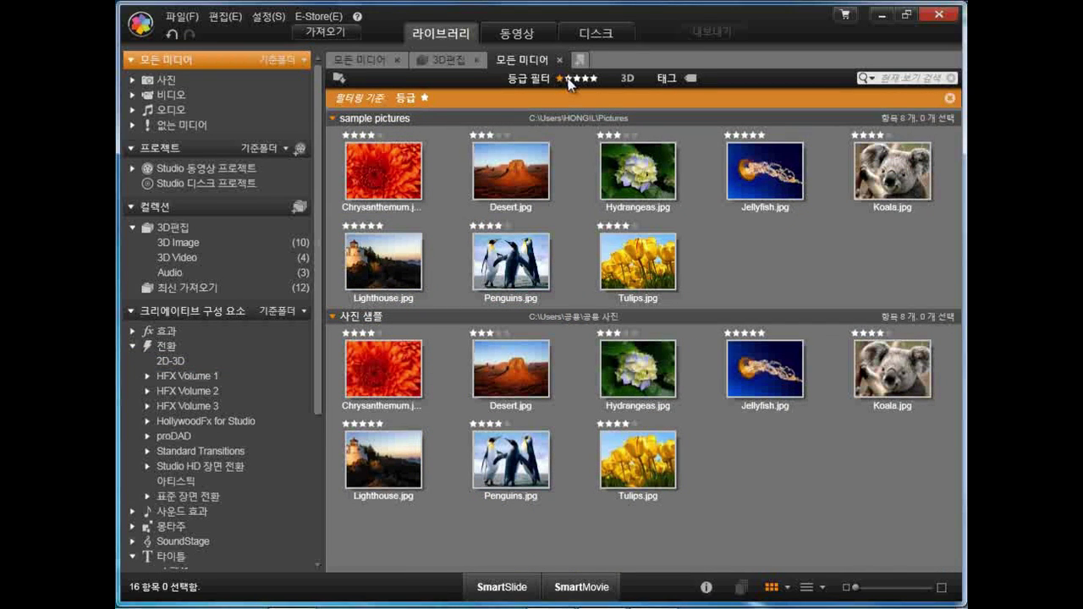
{"action": "left_click", "coordinate": [570, 80]}
{"action": "left_click", "coordinate": [579, 78]}
{"action": "left_click", "coordinate": [589, 78]}
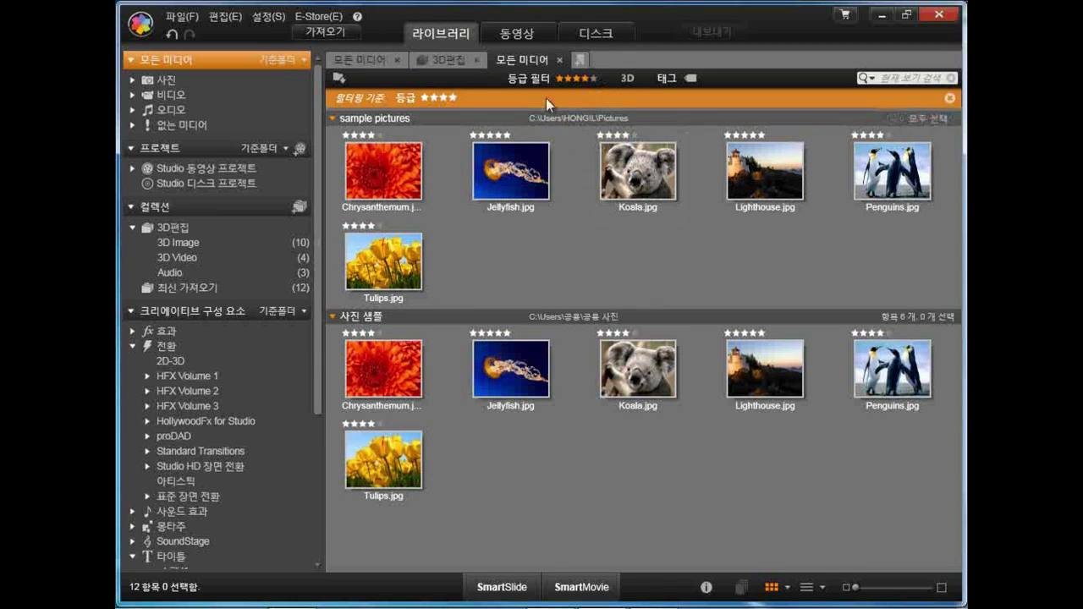
{"action": "mouse_move", "coordinate": [569, 98]}
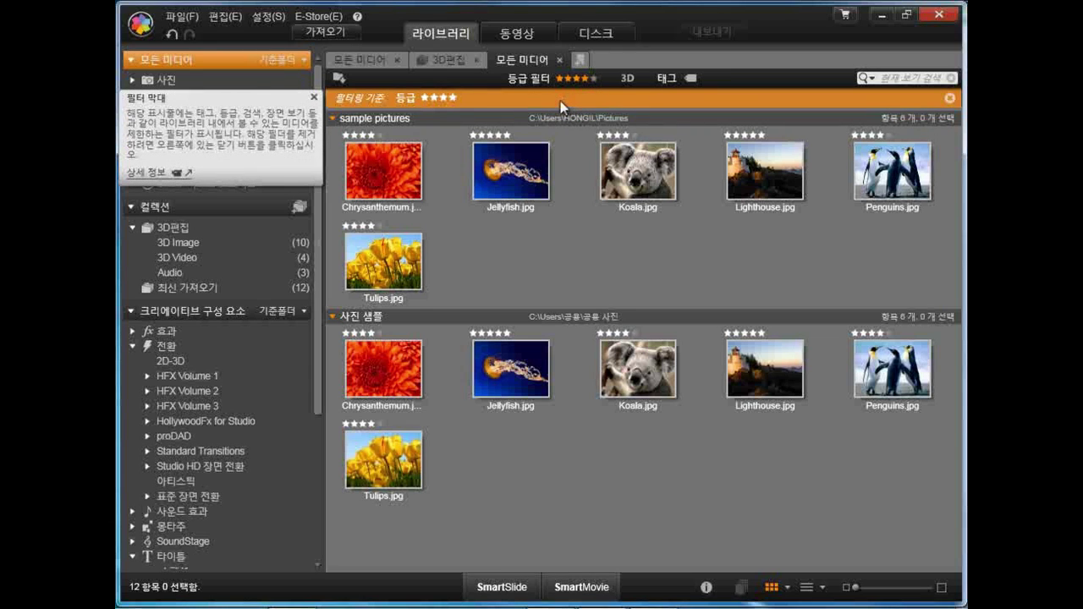
{"action": "left_click", "coordinate": [950, 100]}
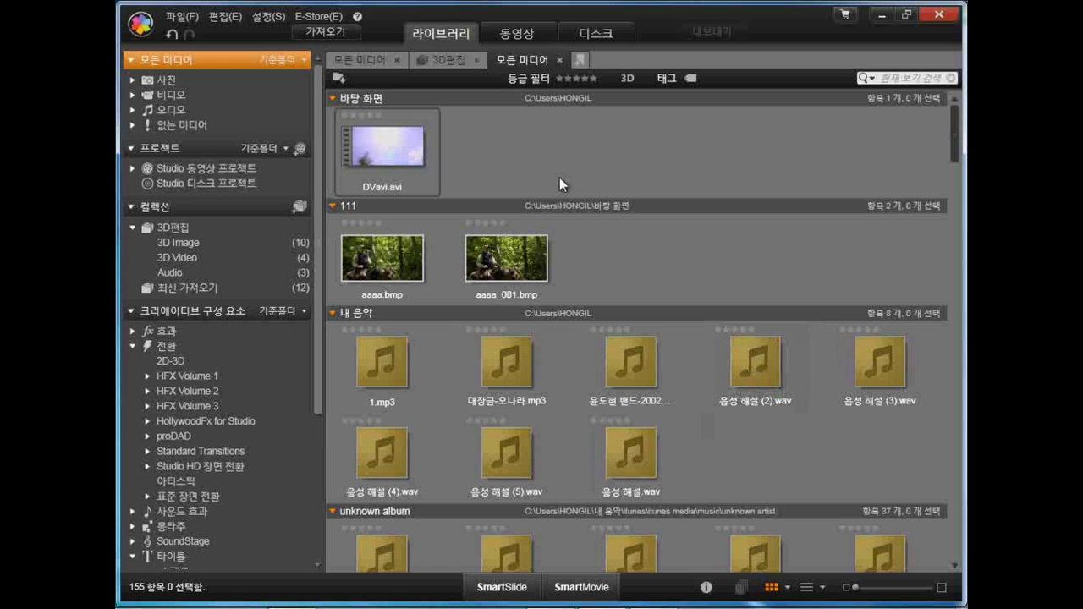
Filter the library to stereoscopic 3D media, look through the 3d vision preview pack 1 items, and clear the filter.
{"action": "left_click", "coordinate": [627, 80]}
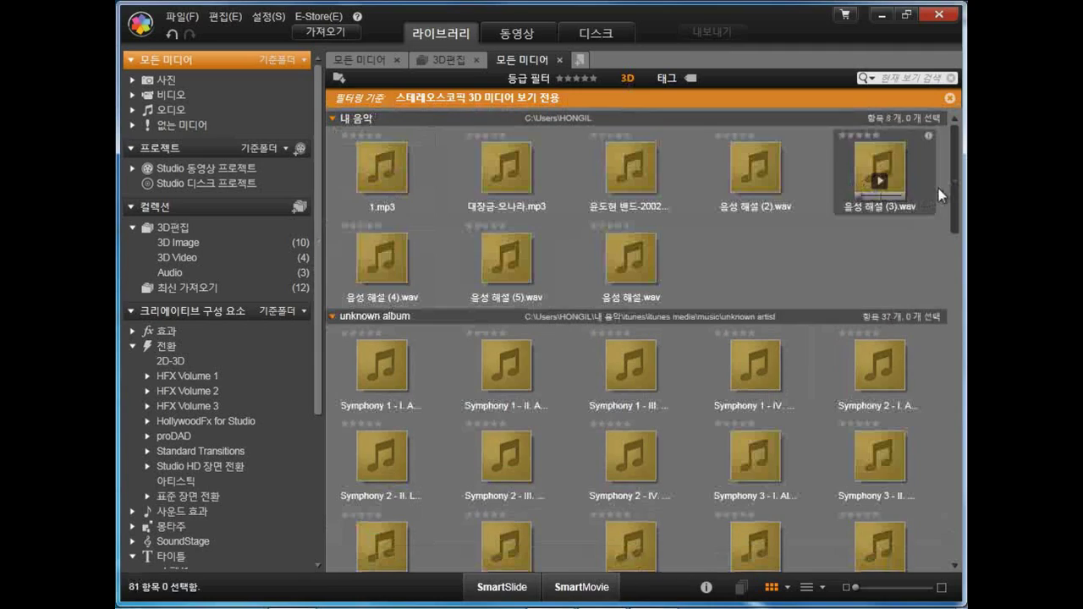
{"action": "scroll", "coordinate": [958, 203], "scroll_direction": "down", "scroll_amount": 3}
{"action": "scroll", "coordinate": [625, 265], "scroll_direction": "down", "scroll_amount": 5}
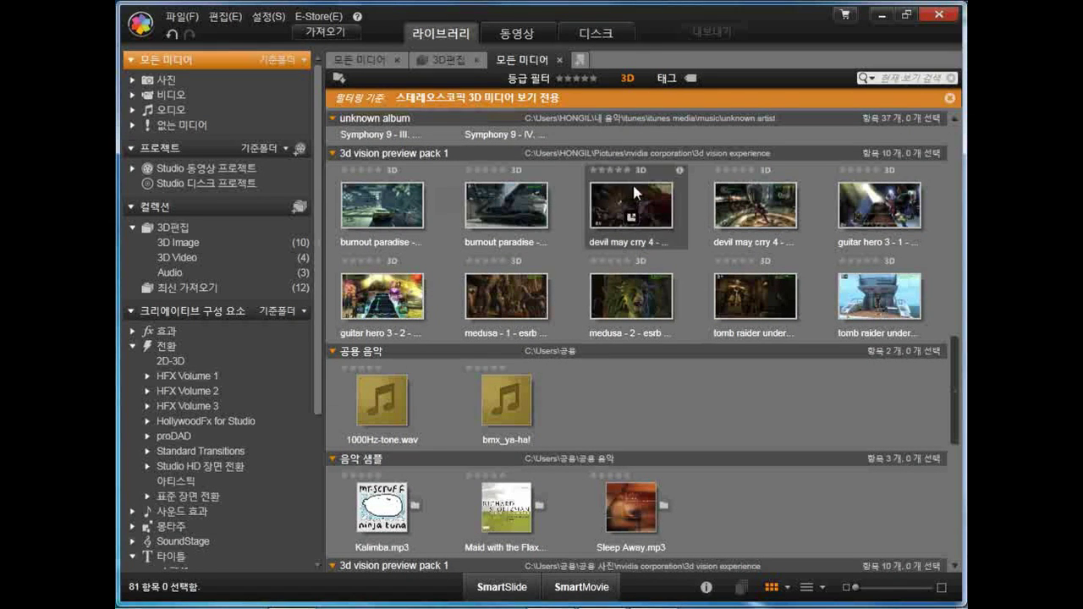
{"action": "left_click", "coordinate": [756, 169]}
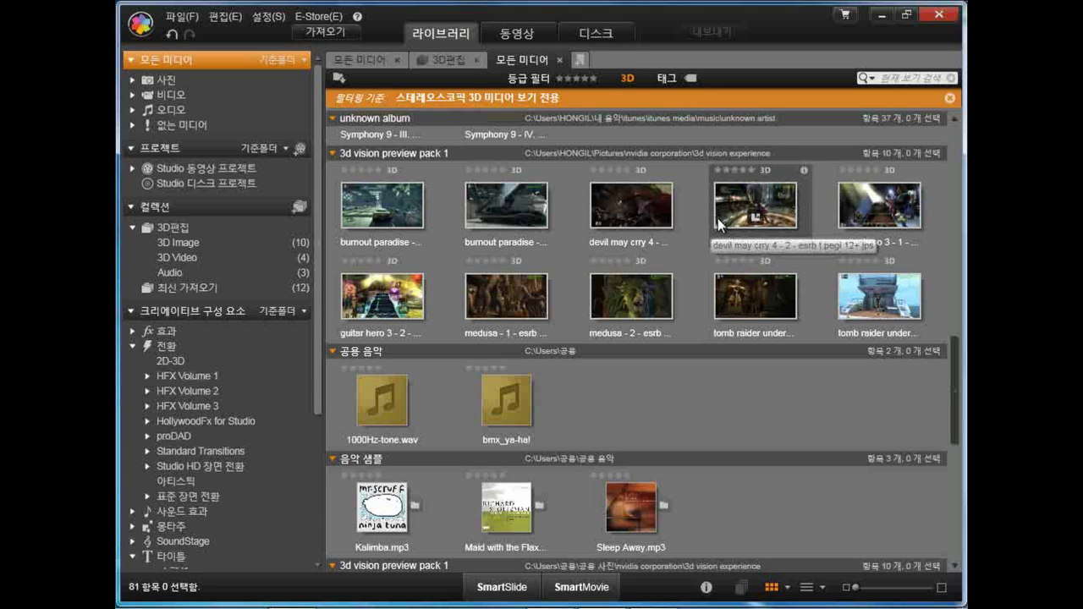
{"action": "mouse_move", "coordinate": [649, 99]}
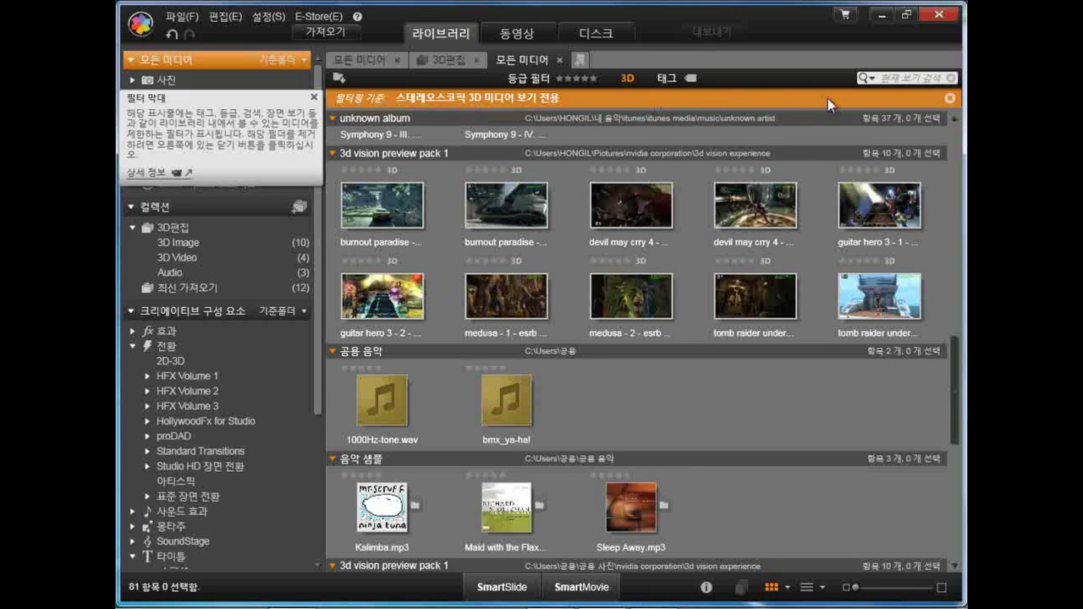
{"action": "left_click", "coordinate": [950, 99]}
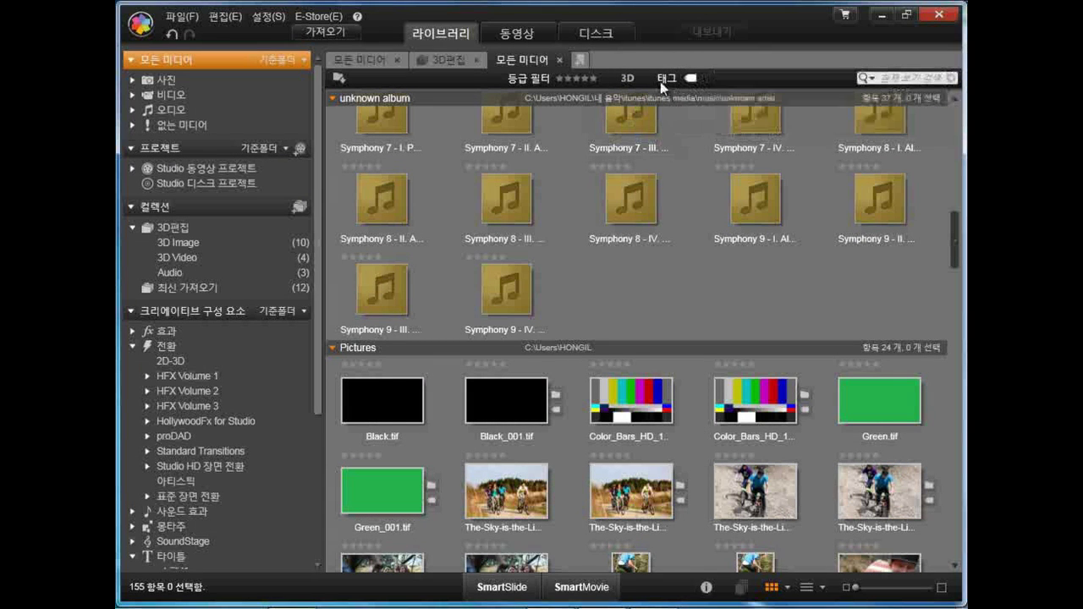
Open the library's tag list and its entry for naming a new tag.
{"action": "left_click", "coordinate": [671, 76]}
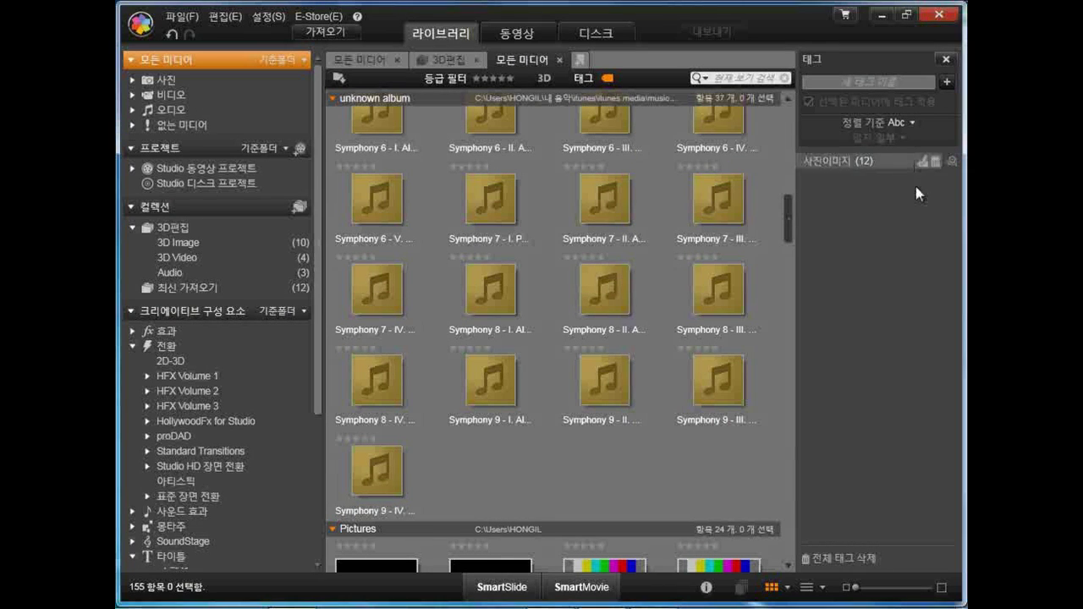
{"action": "left_click", "coordinate": [844, 83]}
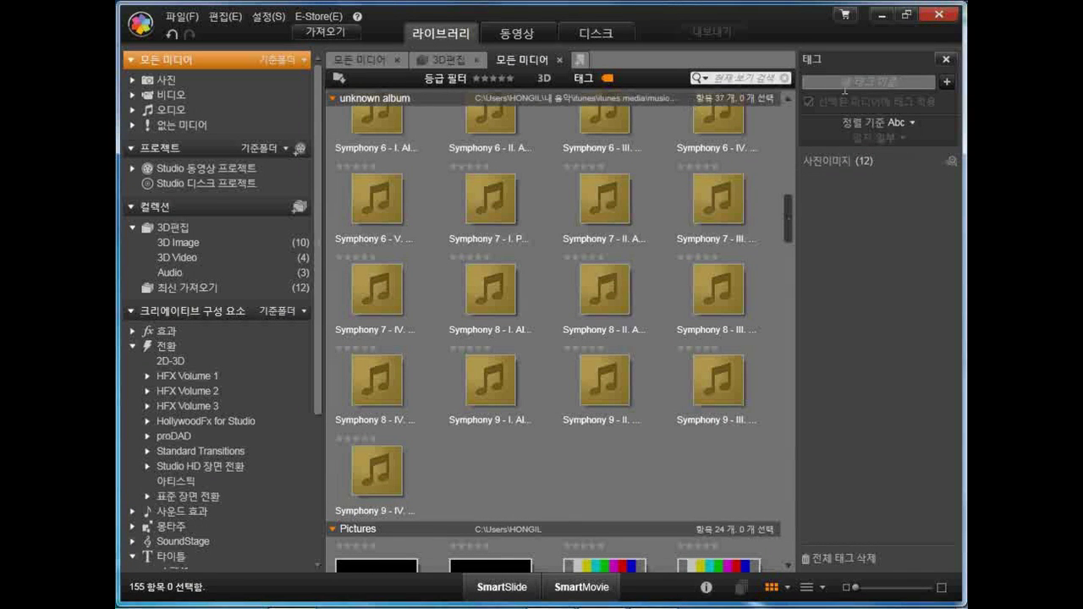
{"action": "mouse_move", "coordinate": [815, 170]}
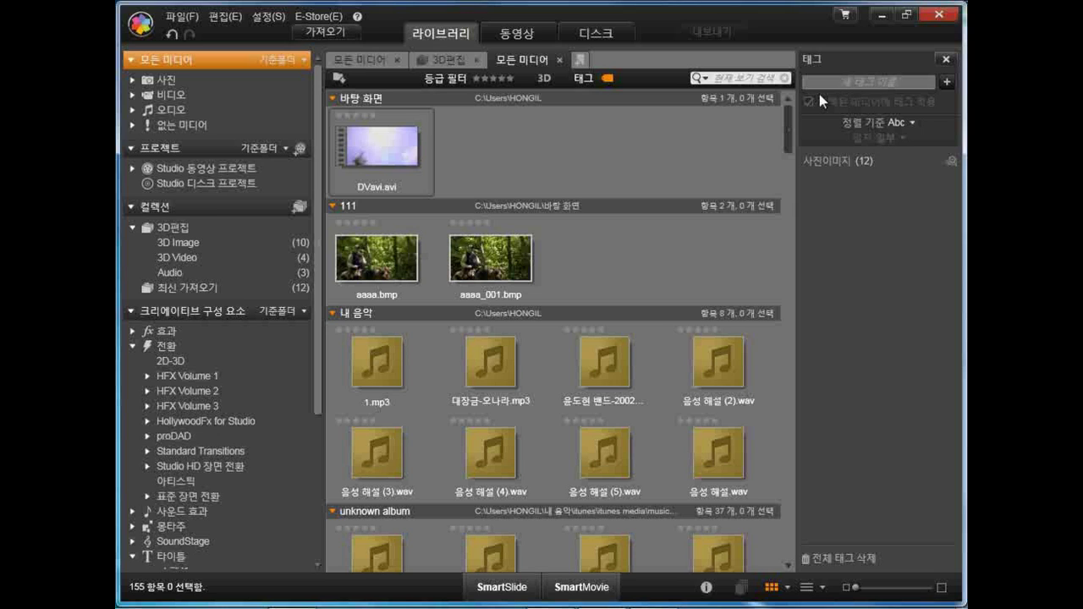
Create a tag named dv and apply it to the DVavi.avi video.
{"action": "mouse_move", "coordinate": [343, 126]}
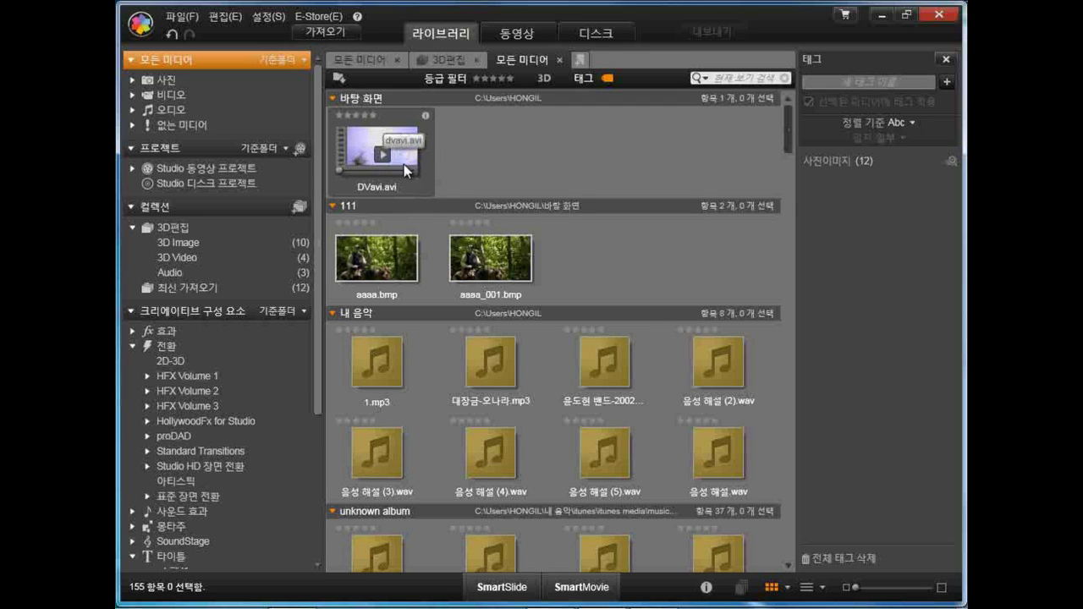
{"action": "left_click", "coordinate": [398, 150]}
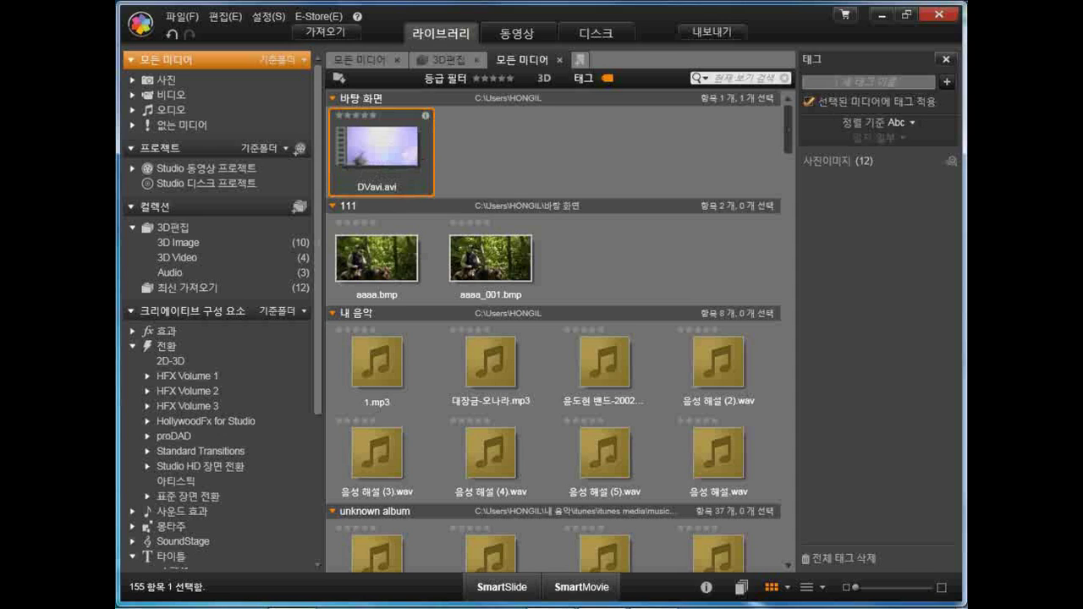
{"action": "left_click", "coordinate": [837, 79]}
{"action": "type", "text": "dv"}
{"action": "key", "text": "Return"}
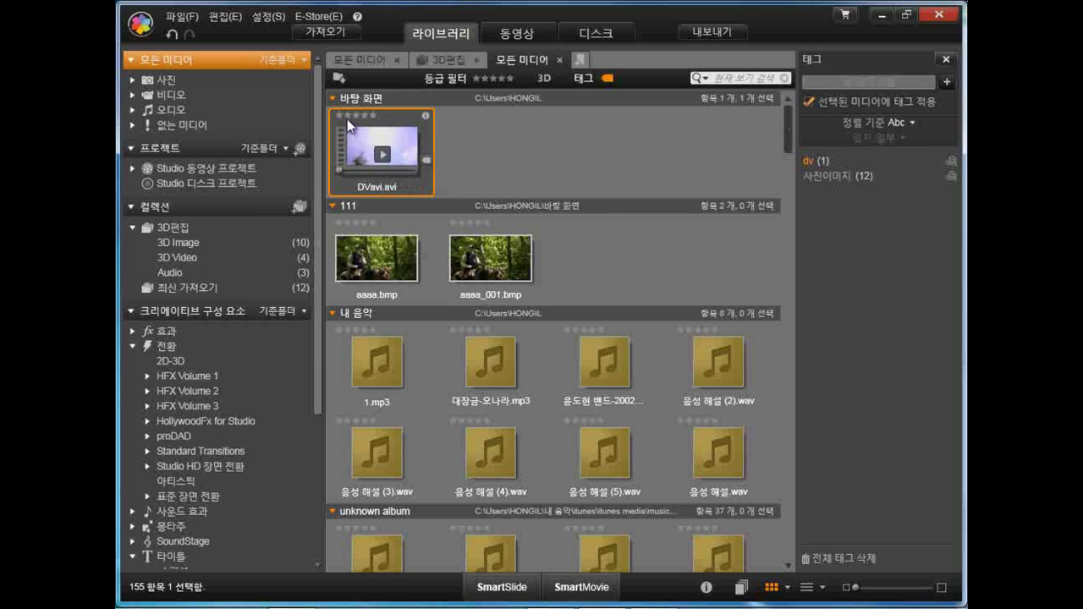
Check the tag and file path in DVavi.avi's information window, close it, and show the clip's details below the library.
{"action": "right_click", "coordinate": [405, 161]}
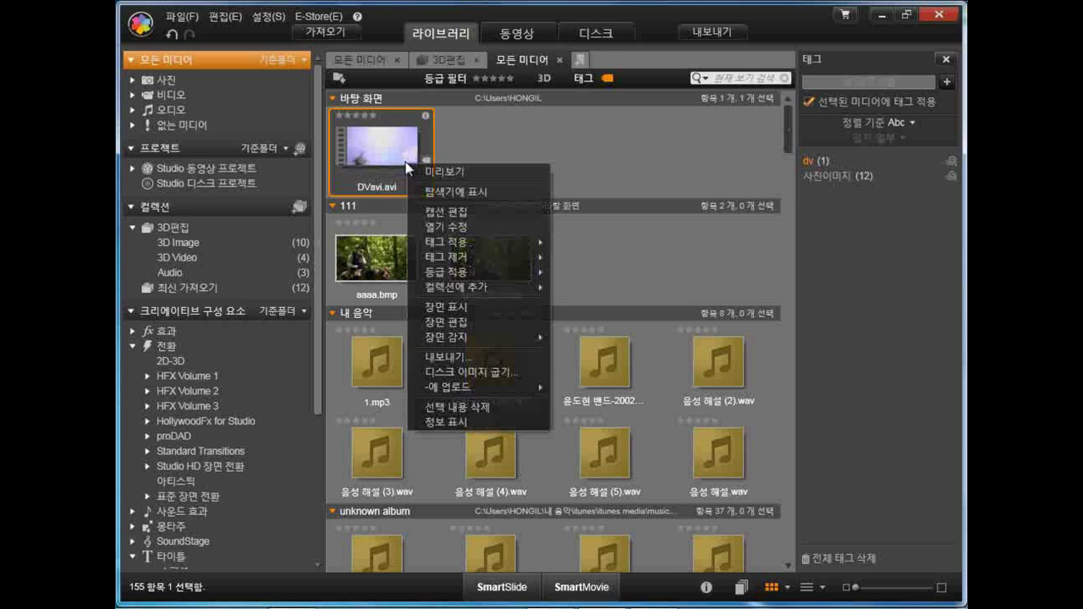
{"action": "left_click", "coordinate": [484, 426]}
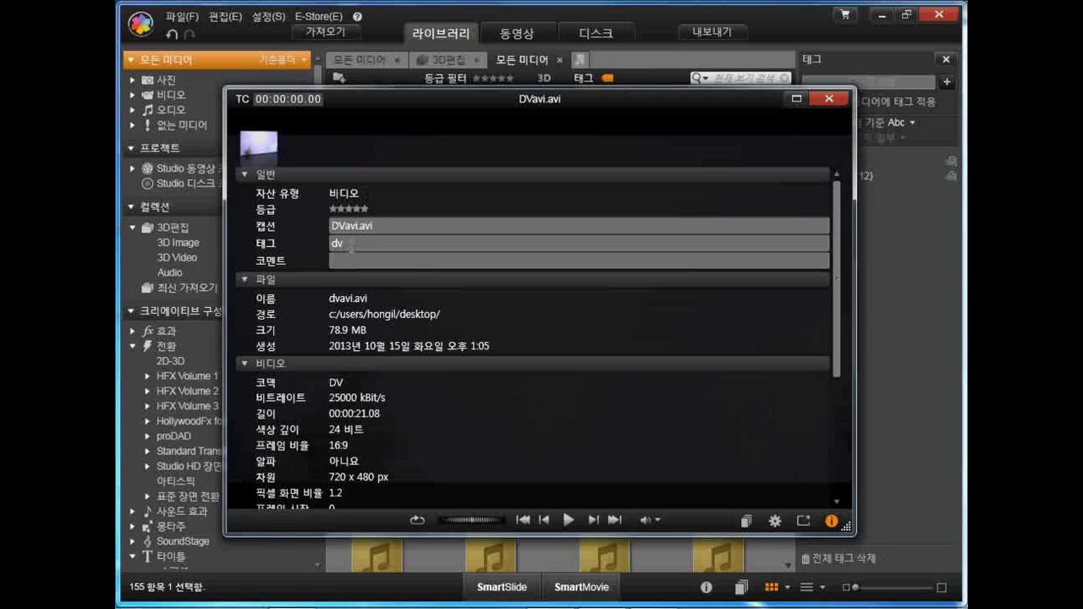
{"action": "left_click_drag", "start_coordinate": [353, 244], "coordinate": [328, 243]}
{"action": "left_click", "coordinate": [340, 318]}
{"action": "left_click", "coordinate": [829, 98]}
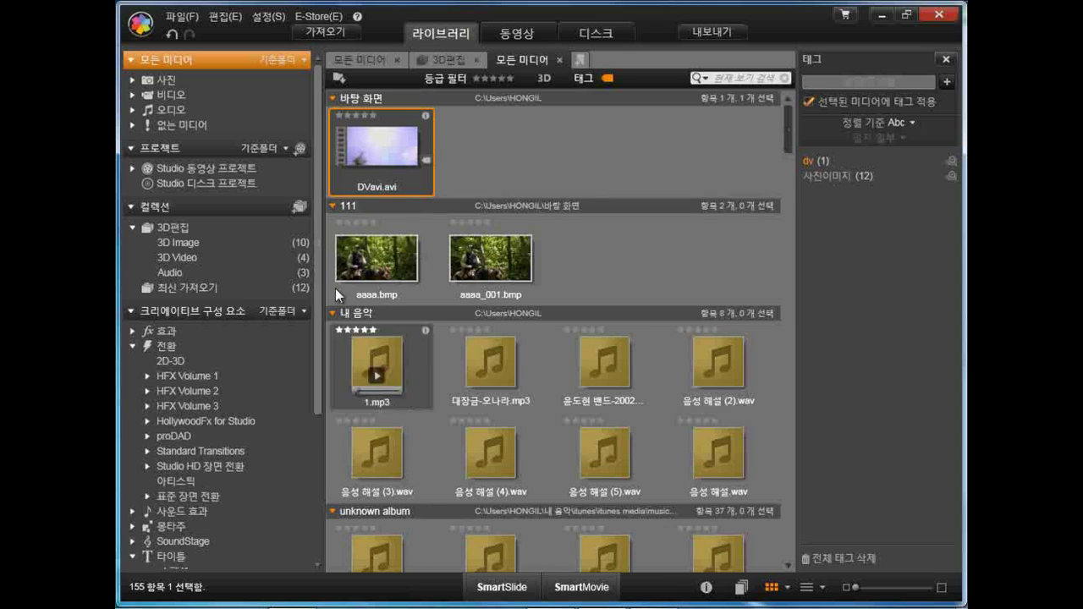
{"action": "left_click", "coordinate": [706, 589]}
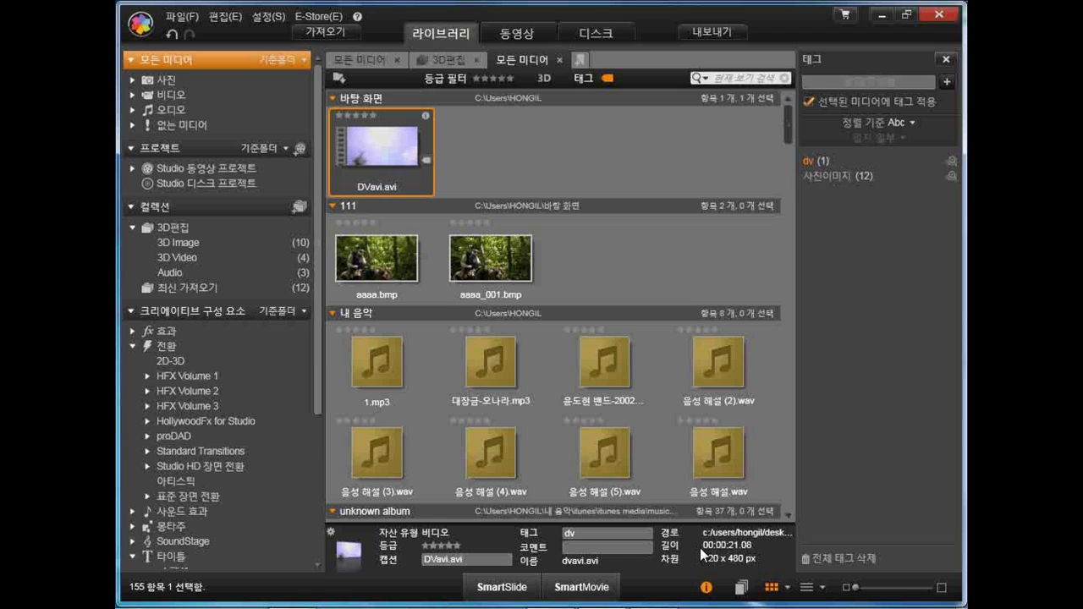
Show the scenes of DVavi.avi, look over the commands available for its scene, and return to all media.
{"action": "left_click", "coordinate": [741, 586]}
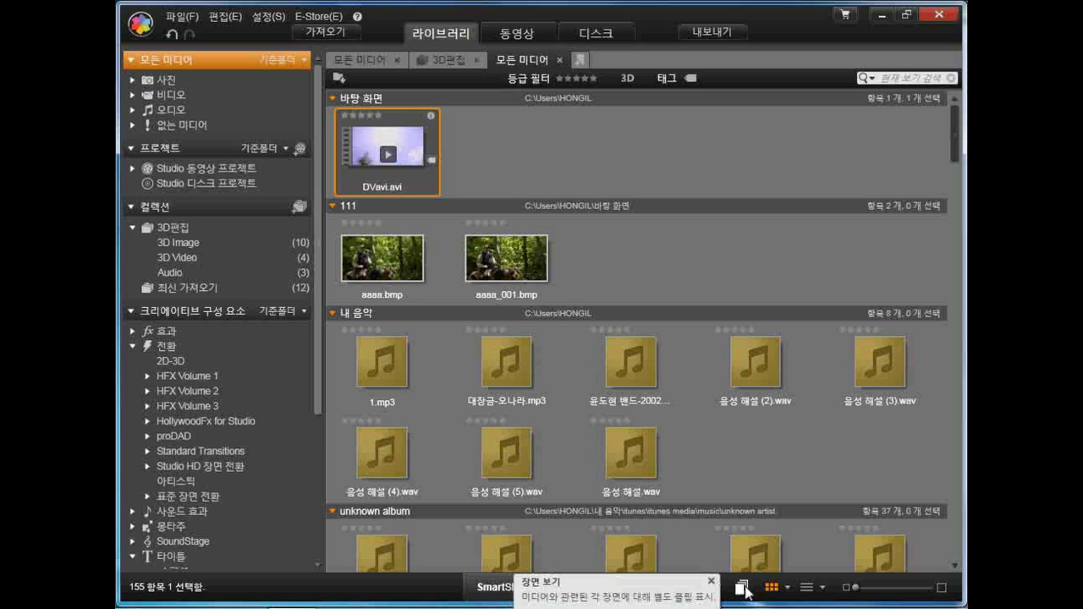
{"action": "left_click", "coordinate": [742, 587]}
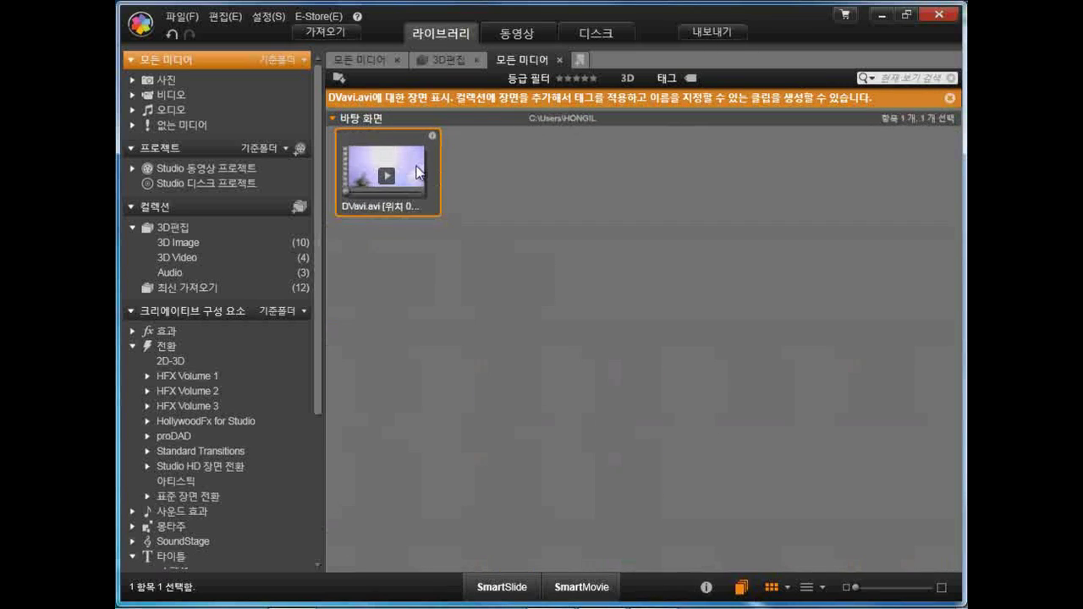
{"action": "right_click", "coordinate": [417, 172]}
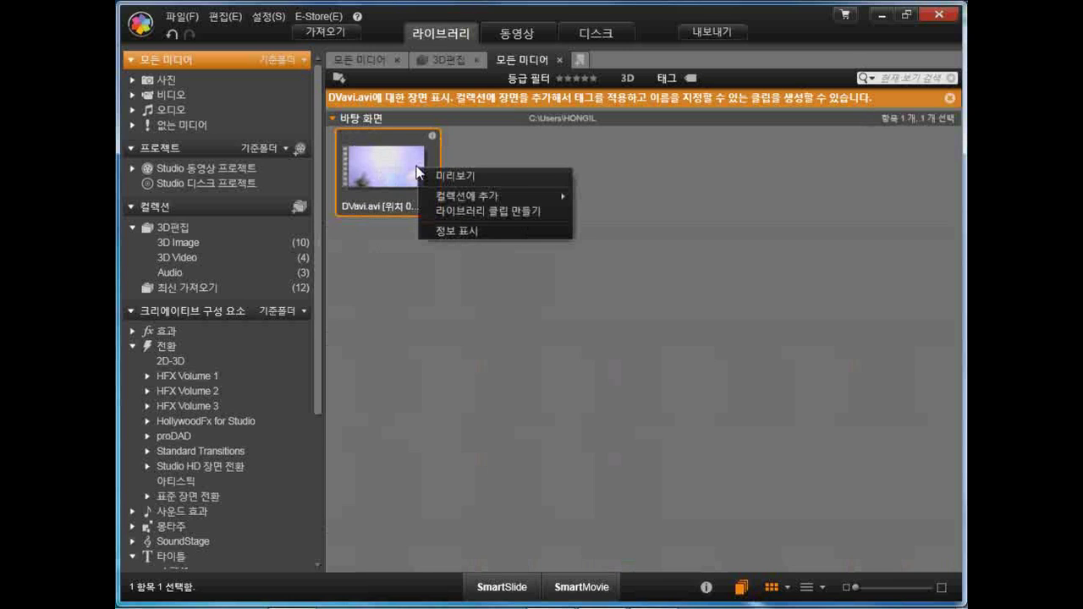
{"action": "left_click", "coordinate": [742, 587]}
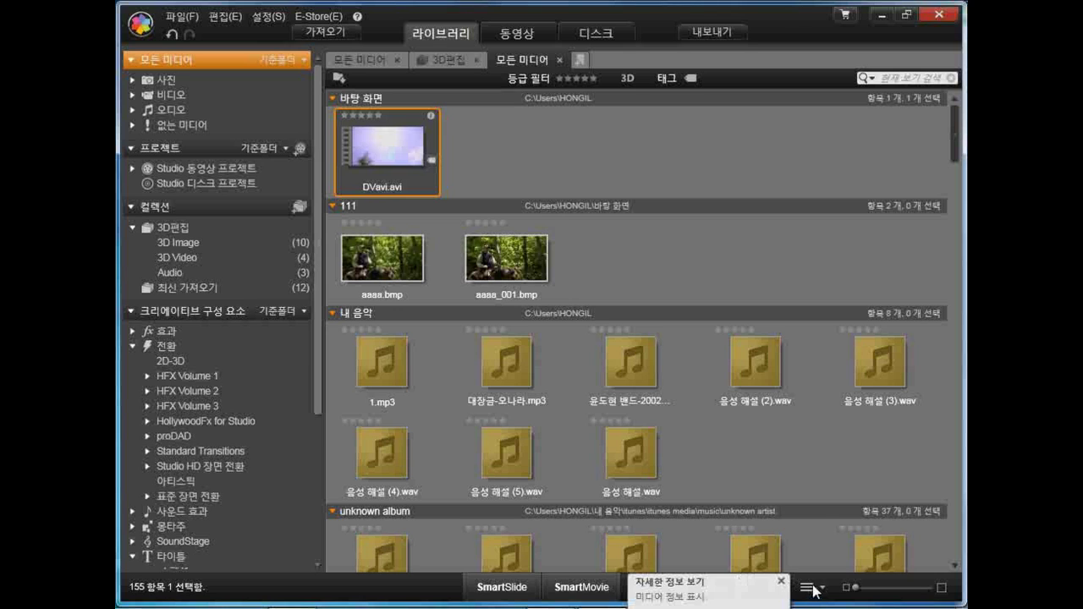
View the library media as a detailed list, return to thumbnails, and try the thumbnail size control.
{"action": "left_click", "coordinate": [811, 588]}
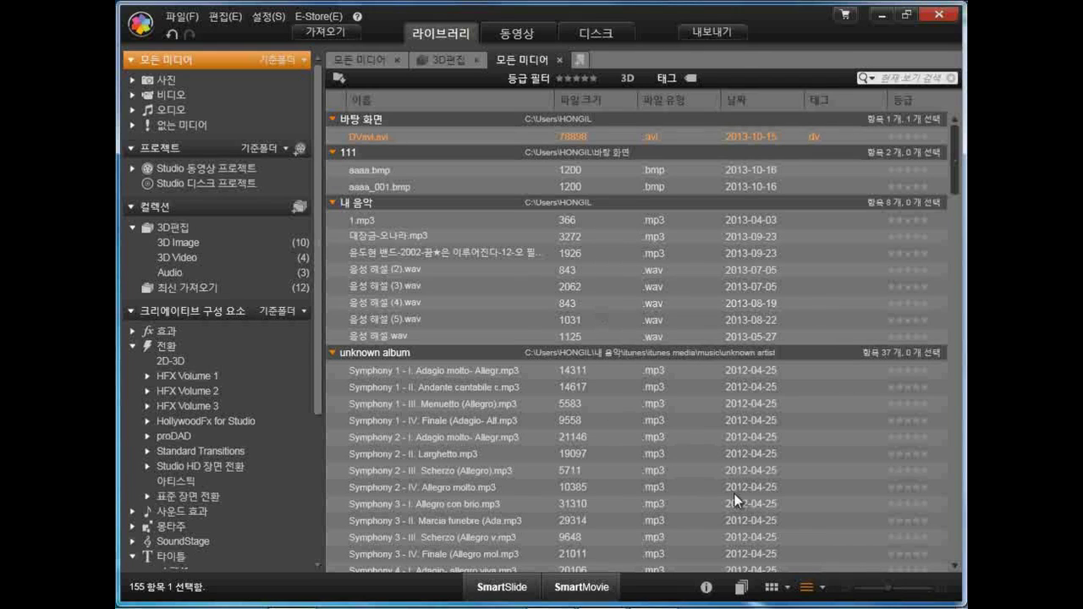
{"action": "left_click", "coordinate": [774, 584]}
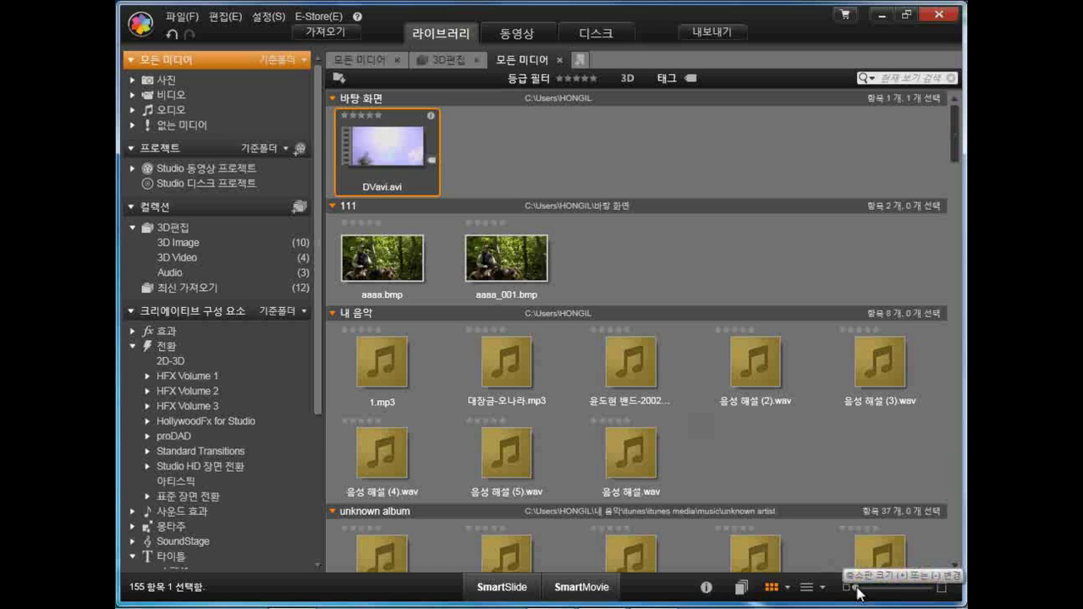
{"action": "mouse_move", "coordinate": [856, 592]}
{"action": "left_mouse_down"}
{"action": "mouse_move", "coordinate": [913, 593]}
{"action": "mouse_move", "coordinate": [855, 592]}
{"action": "left_mouse_up"}
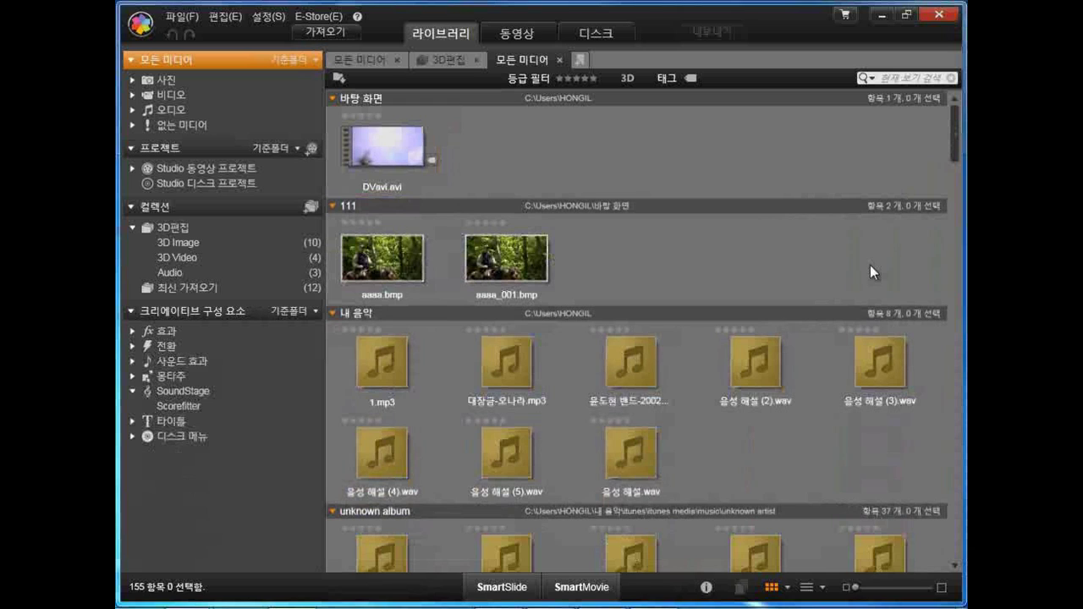